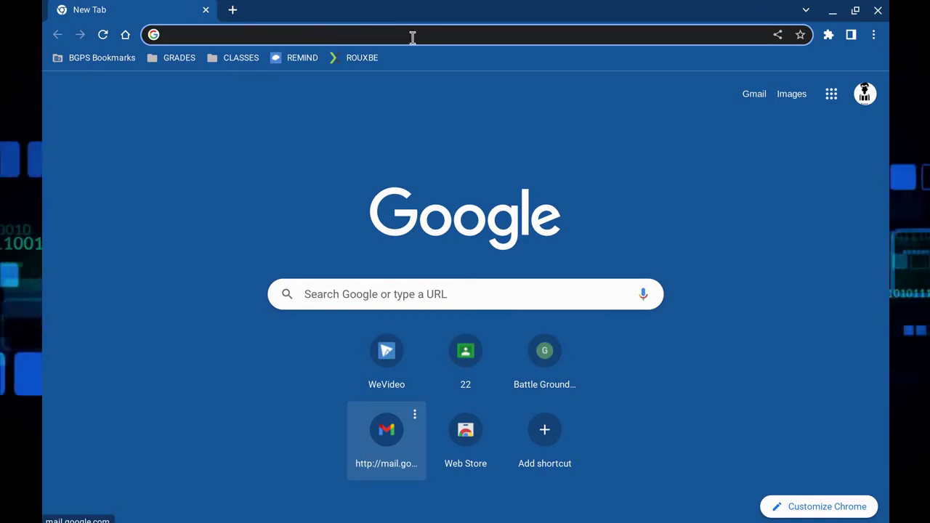
Step: Start a '2 minute timer' countdown search, then open a second blank tab
click(412, 38)
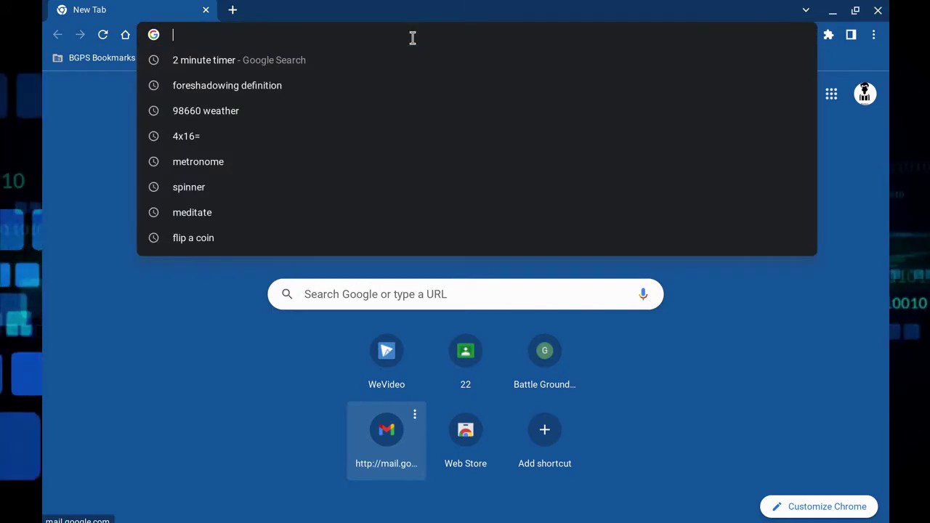
text(2)
key(Return)
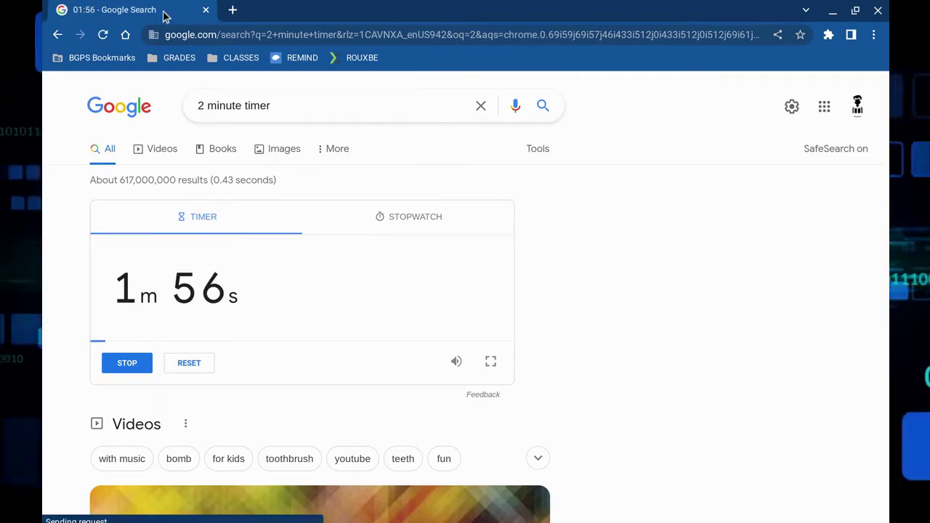
click(234, 9)
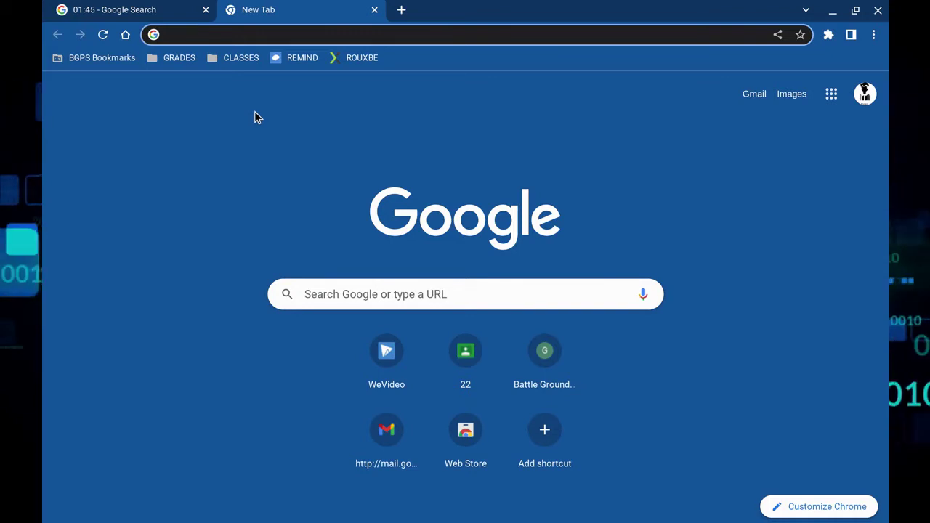
Step: Calculate 4x16= in Google's calculator, then clear it and compute 9 ÷ 3 = 3
text(4x16)
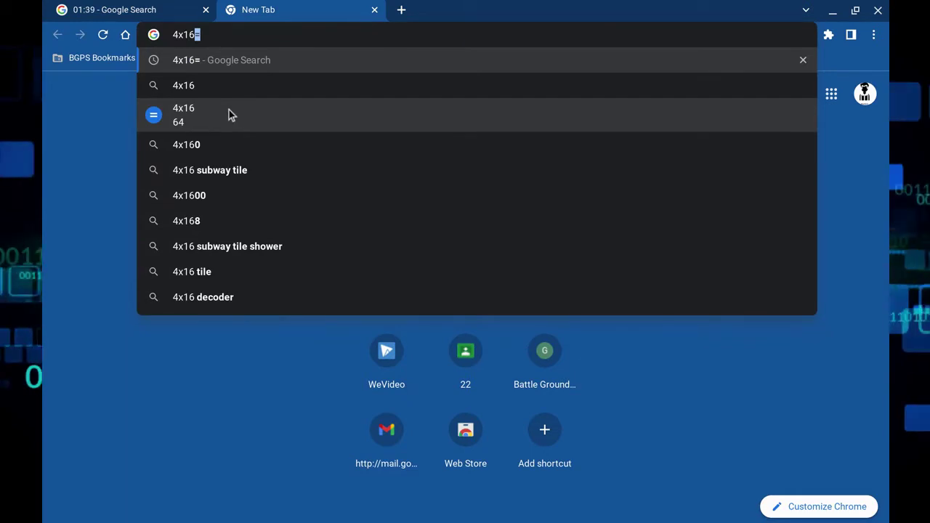
text(=)
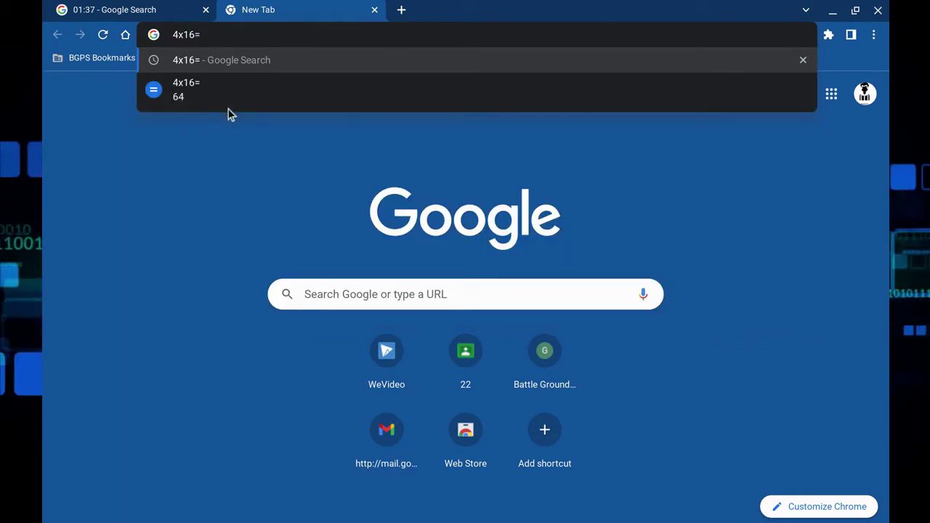
key(Return)
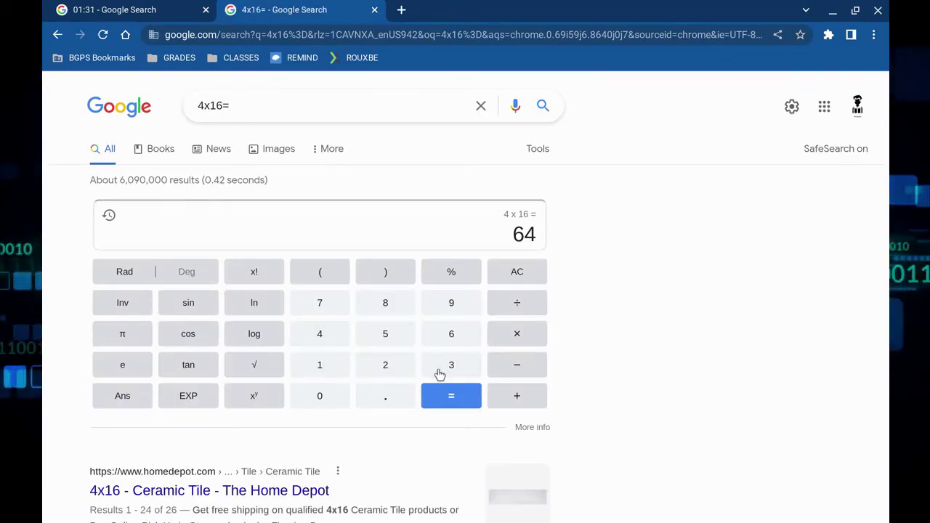
click(529, 275)
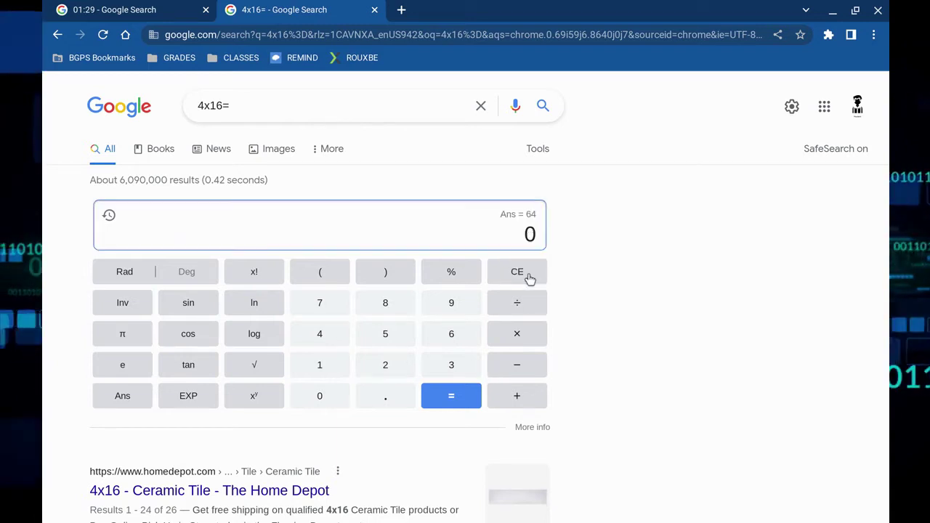
click(440, 306)
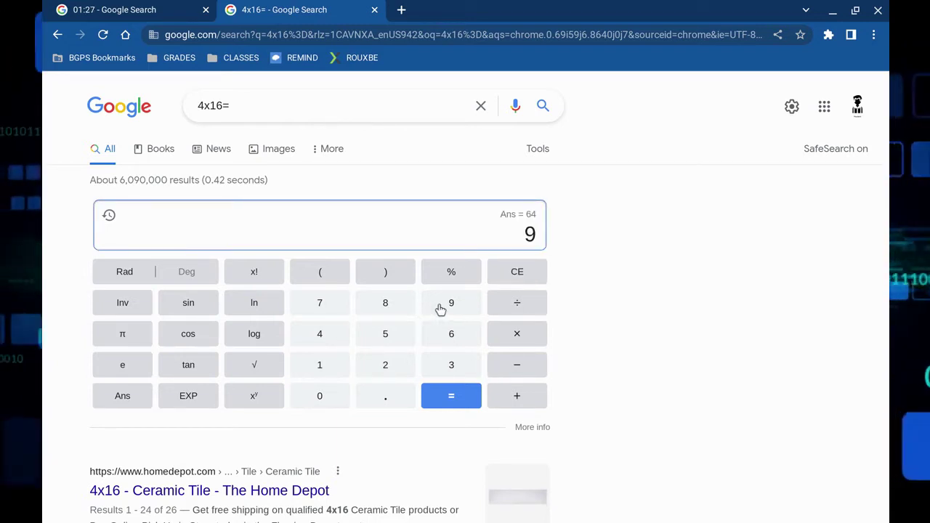
click(511, 309)
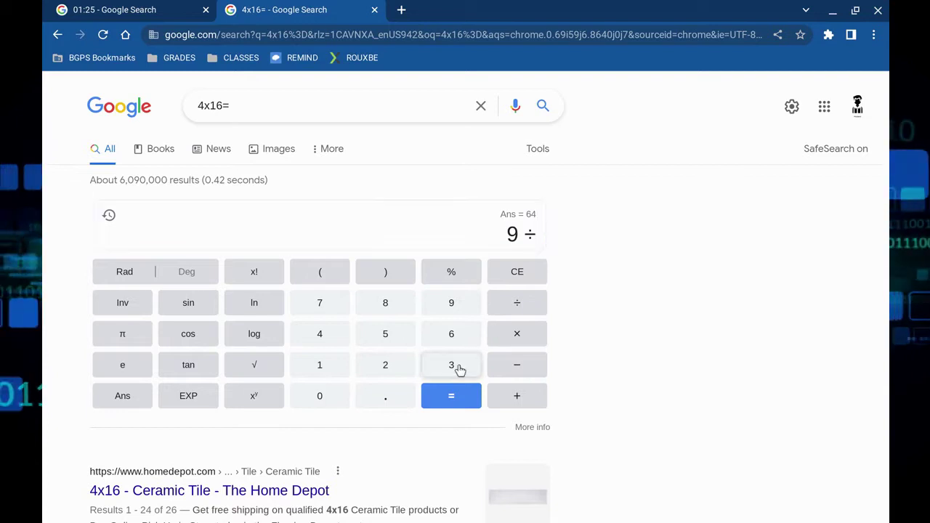
click(459, 371)
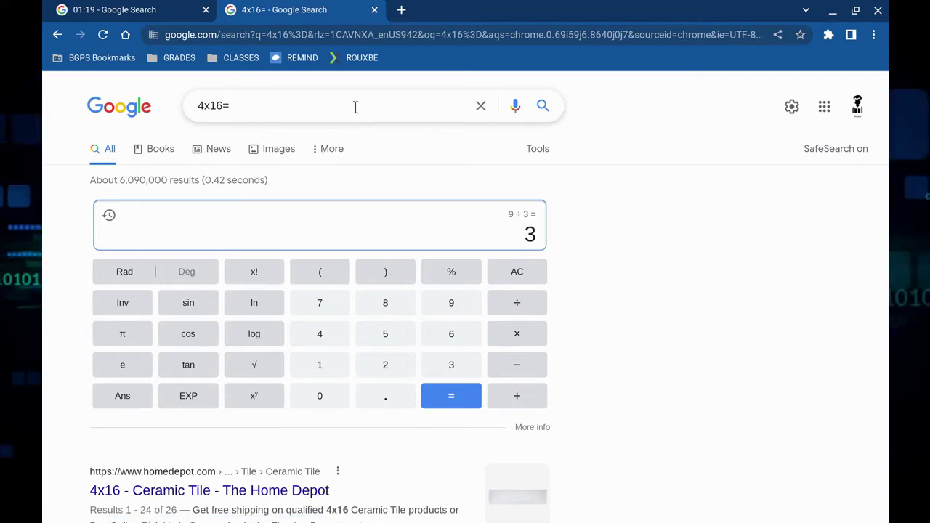
click(408, 38)
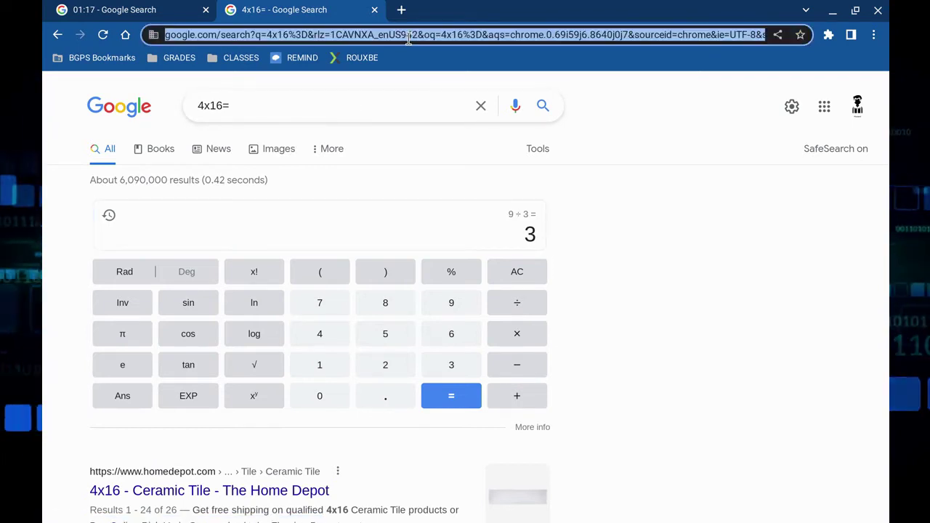
Step: Search 'roll dice' (rolls 1), then 'flip a coin', which lands on Heads
text(roll d)
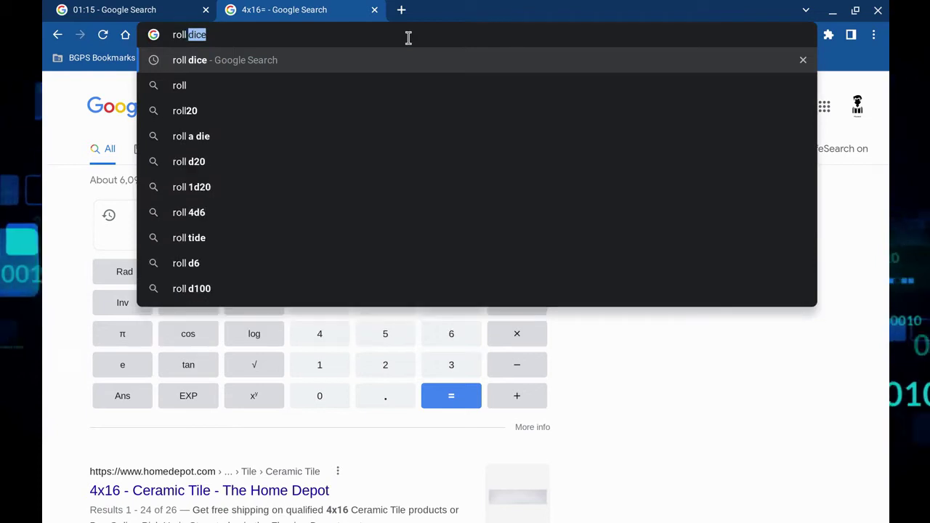
text(ice)
key(Return)
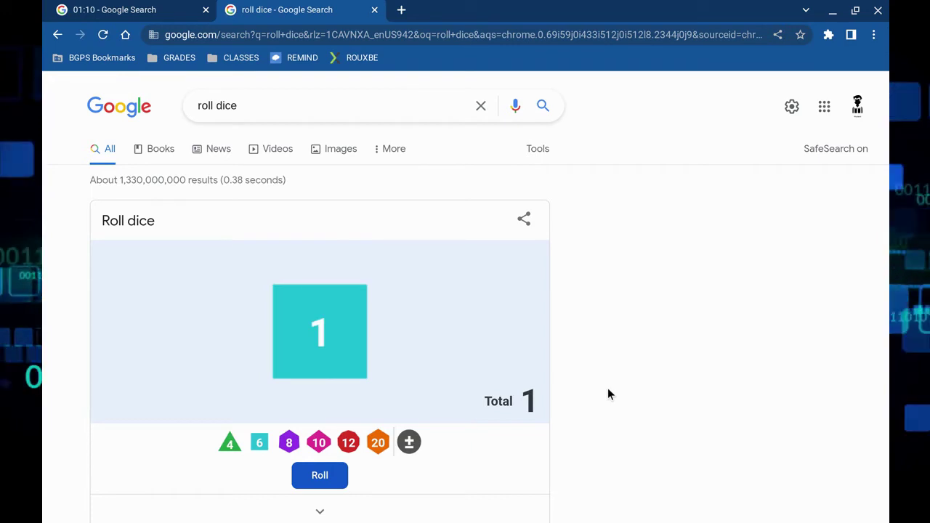
click(278, 35)
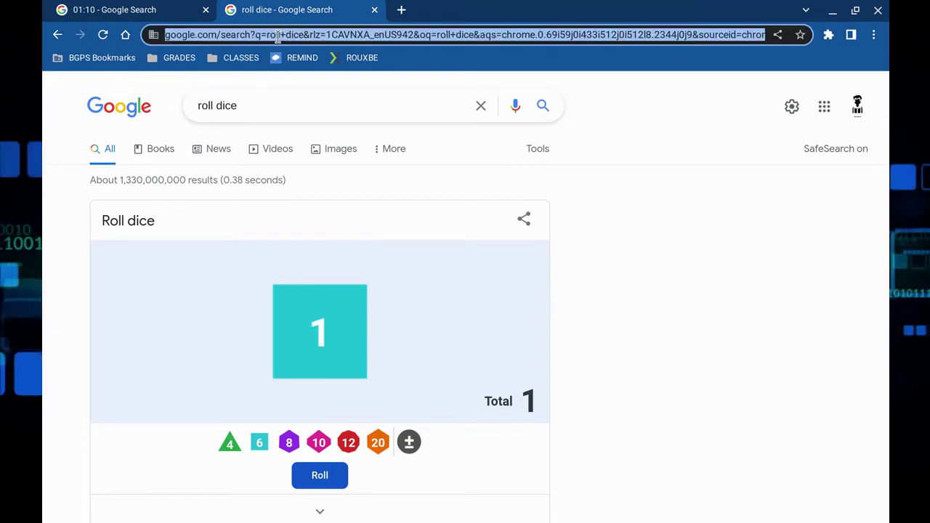
text(flip)
key(Return)
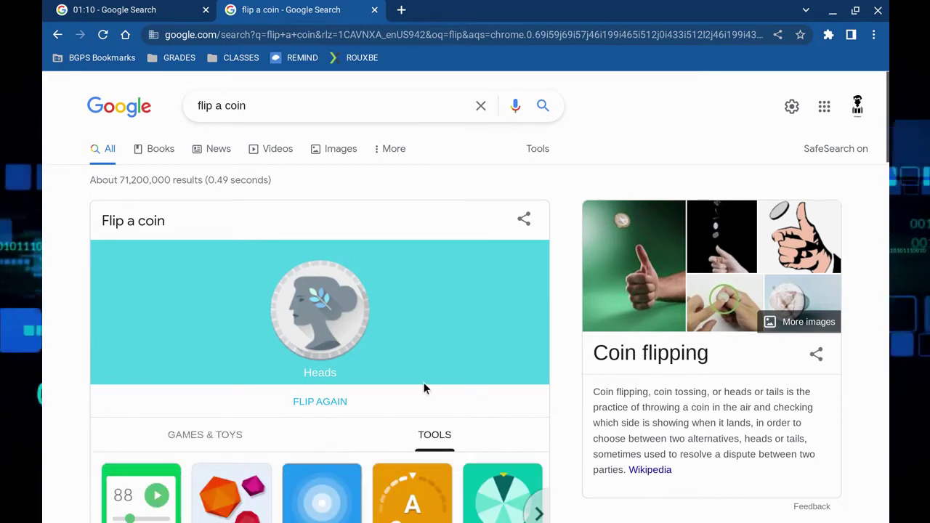
Step: Browse the tools carousel, opening Metronome, the Meditate breathing exercise, then Tuner
scroll(424, 388, down, 4)
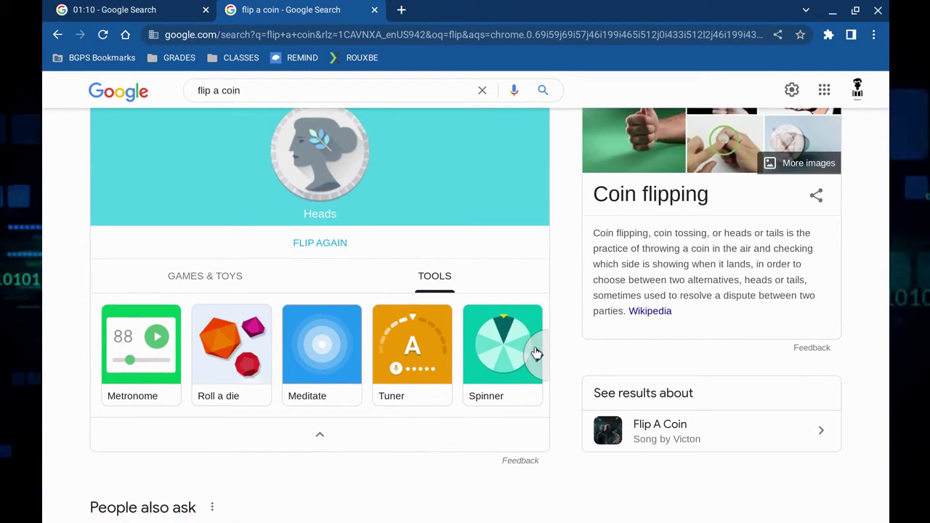
click(157, 372)
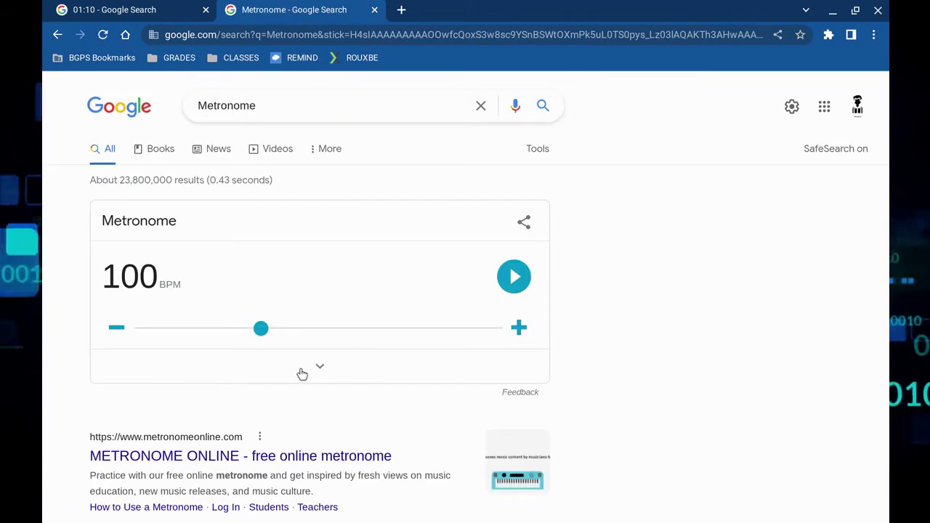
click(321, 369)
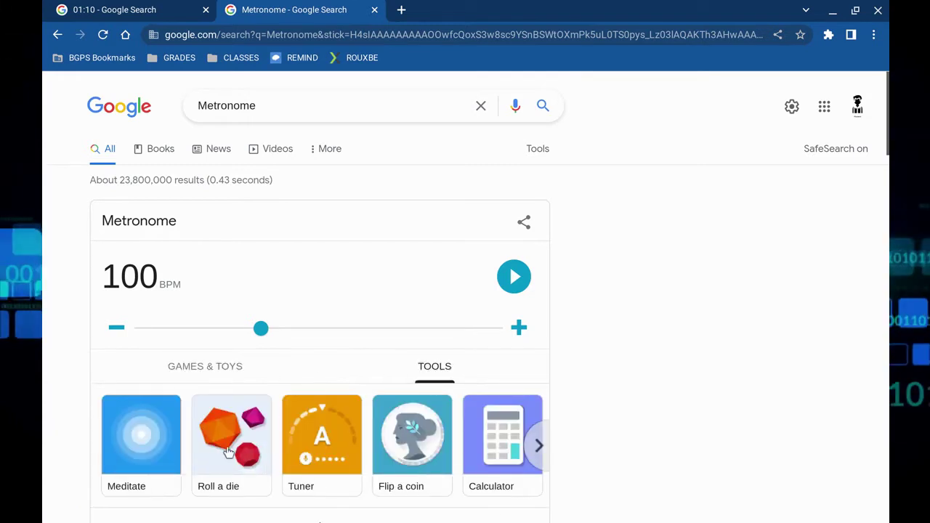
click(161, 444)
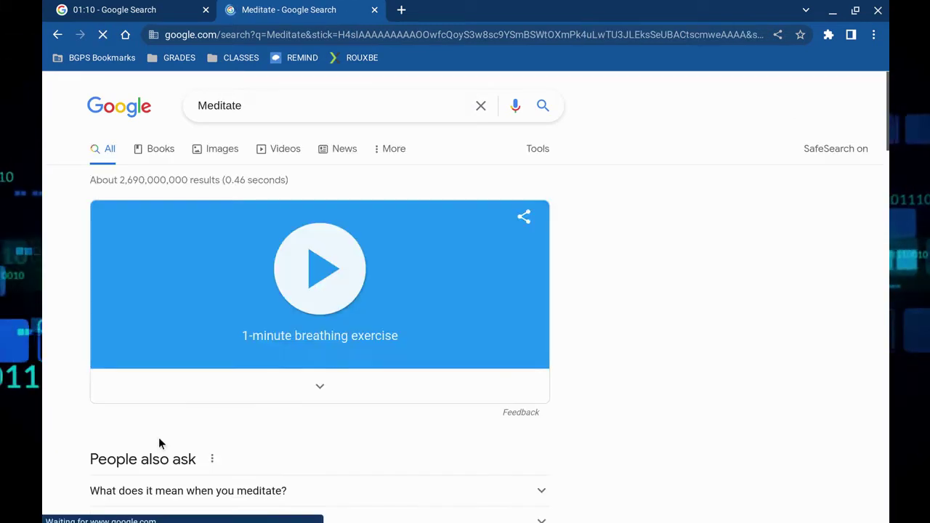
click(321, 390)
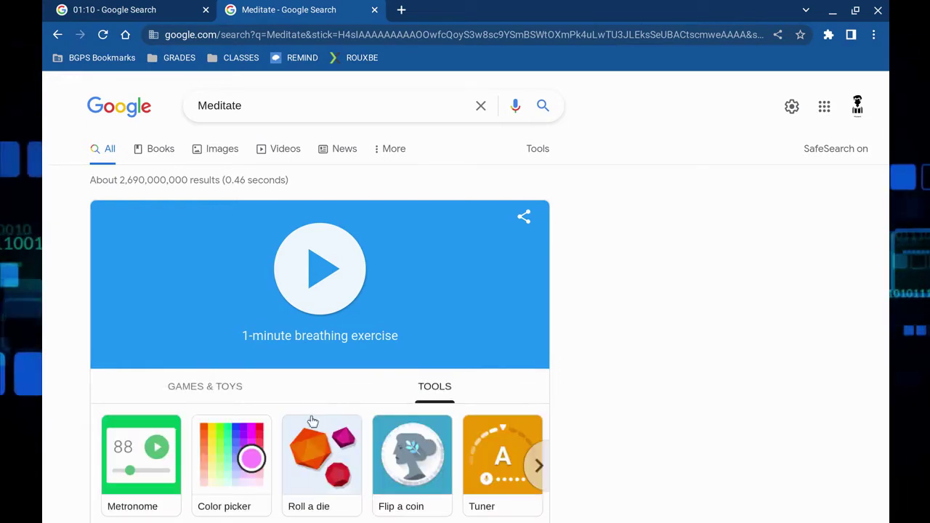
click(503, 456)
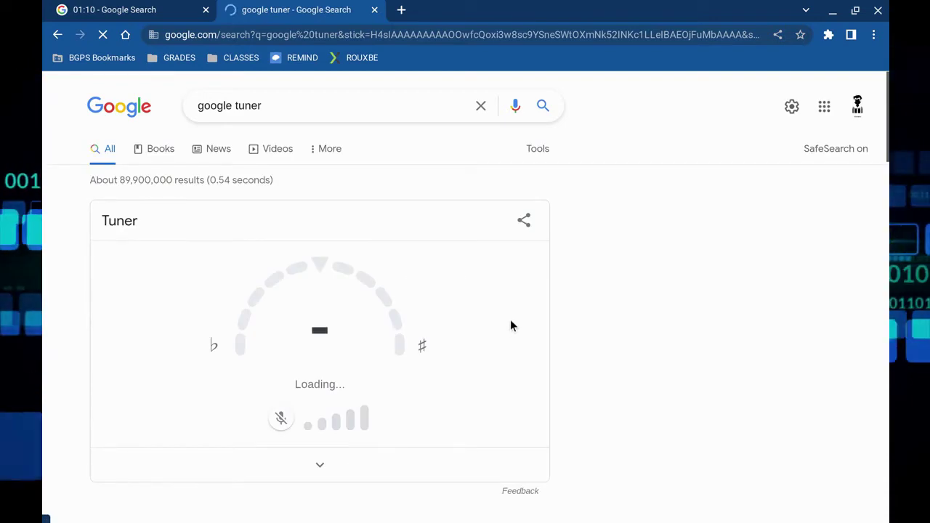
scroll(510, 323, down, 1)
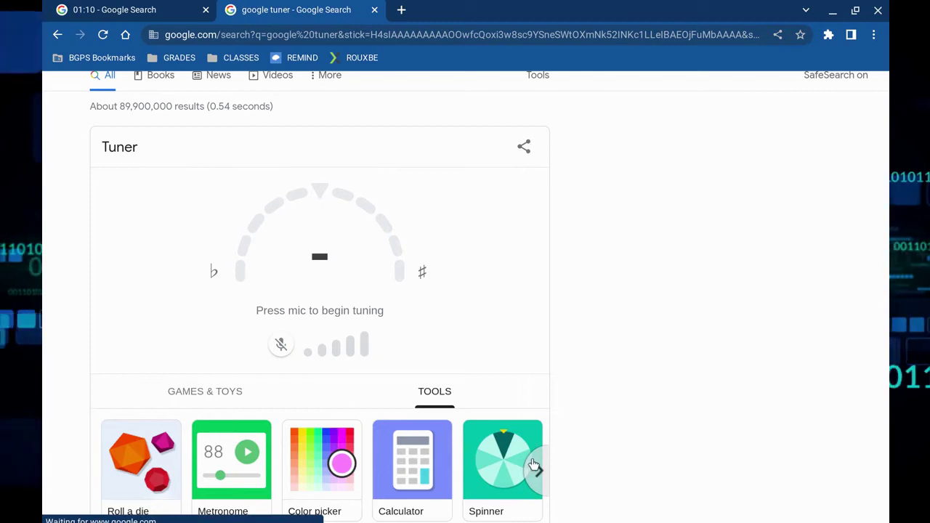
click(536, 469)
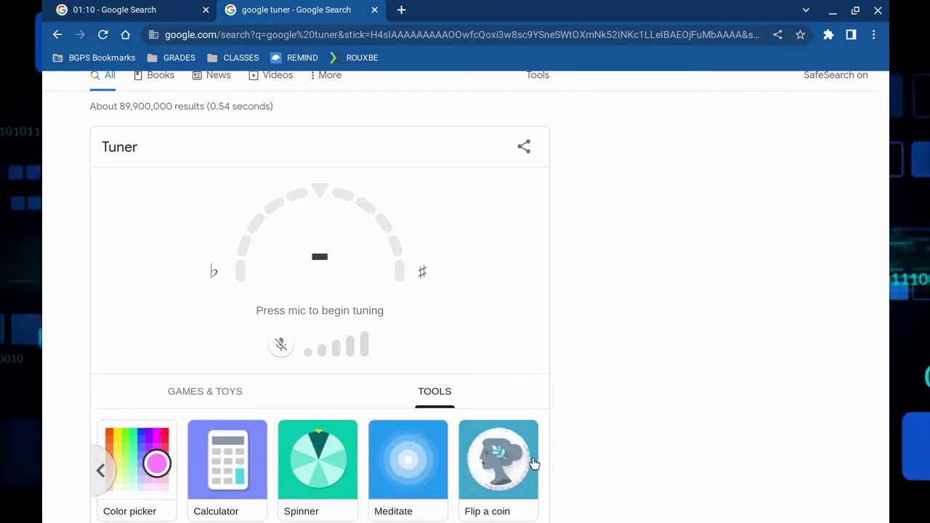
Step: Spin the ten-number spinner to 5, then browse the Games & Toys list to its end
click(326, 462)
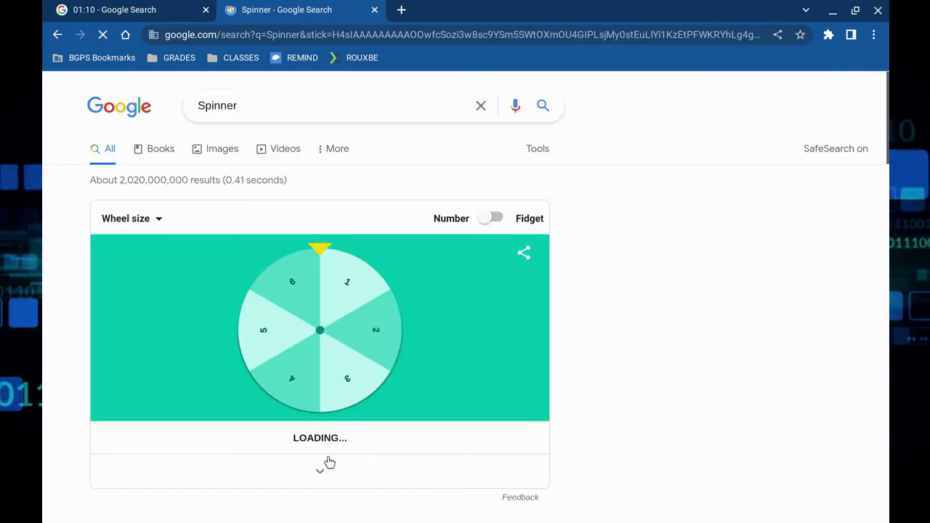
scroll(219, 391, down, 2)
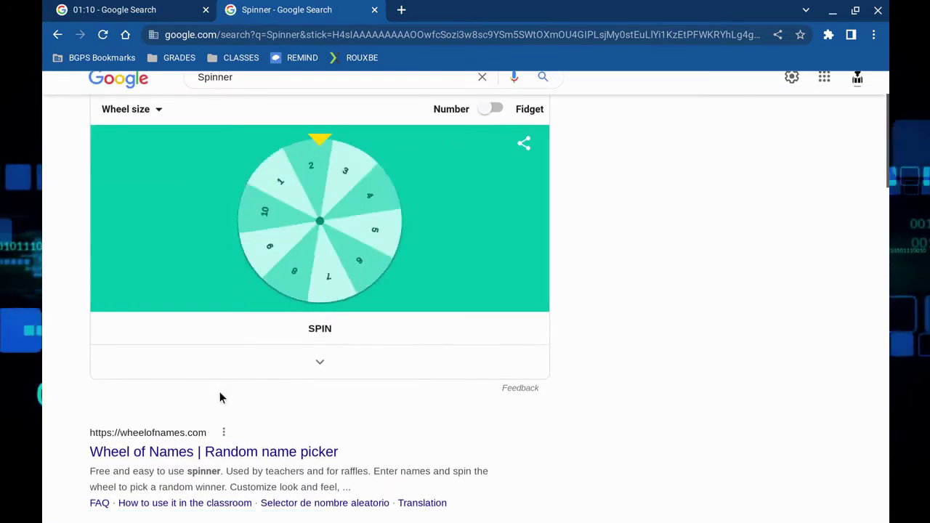
click(319, 363)
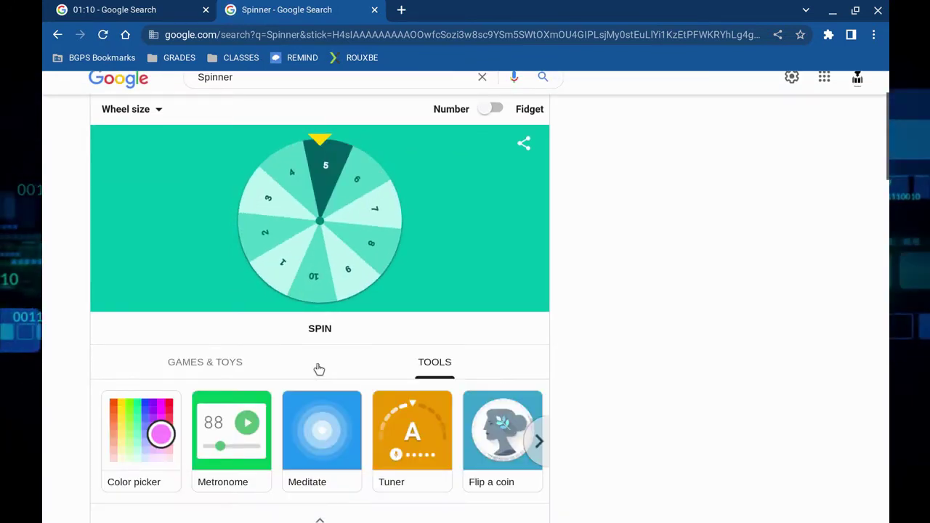
click(188, 366)
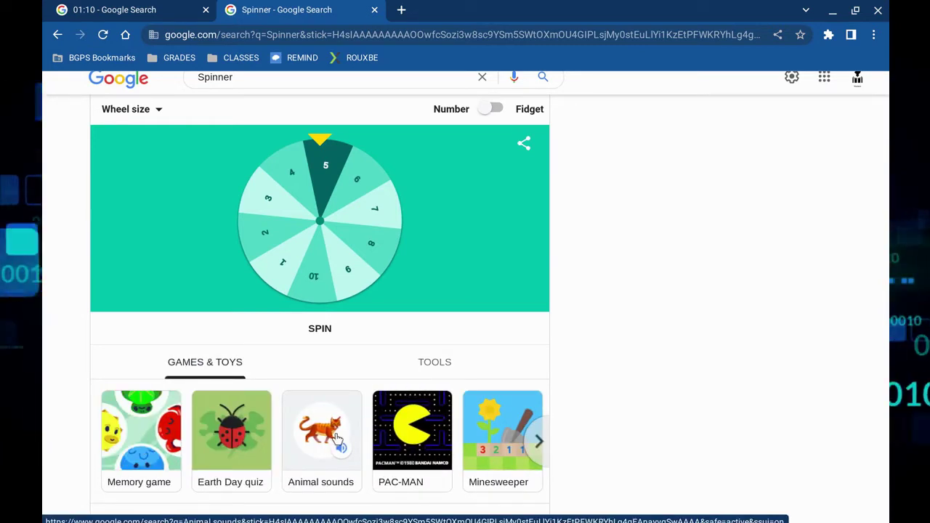
click(541, 441)
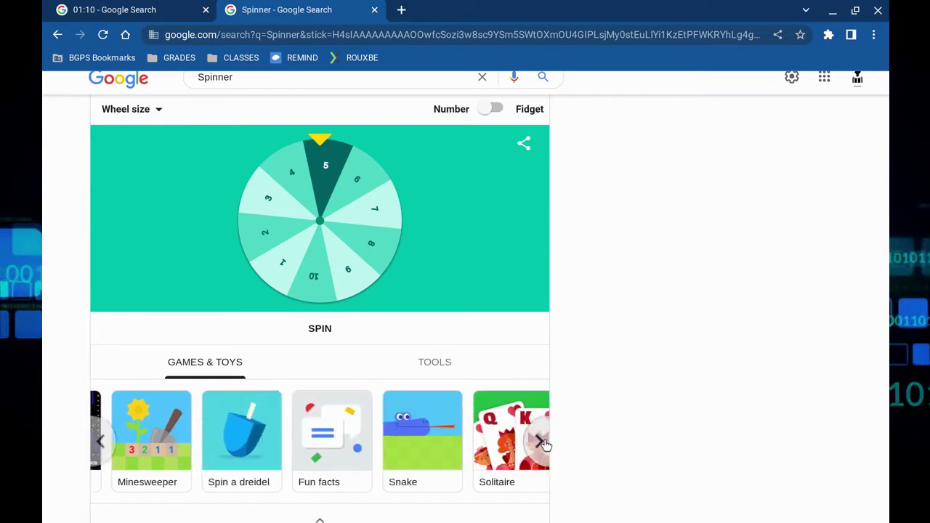
click(545, 443)
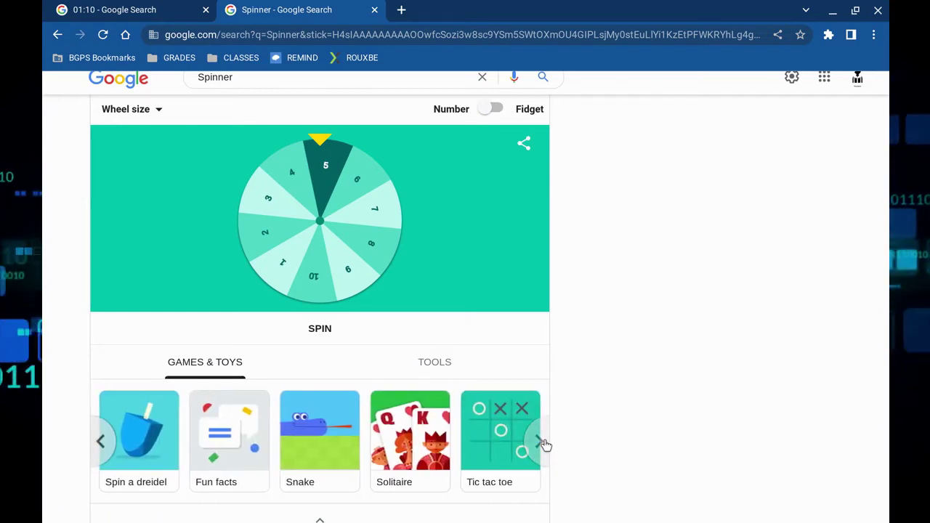
scroll(403, 432, up, 3)
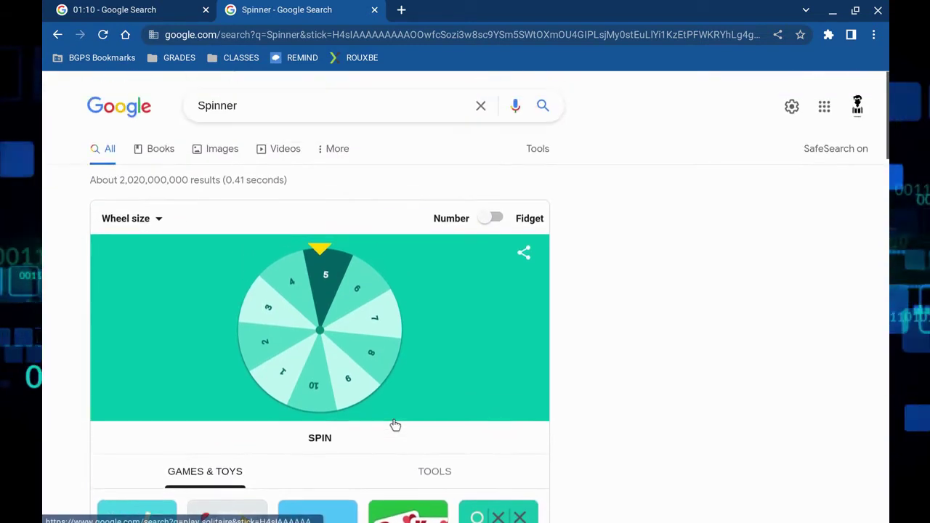
Step: Search '98660 weather' to show Vancouver, WA at 50°F and cloudy
double_click(287, 106)
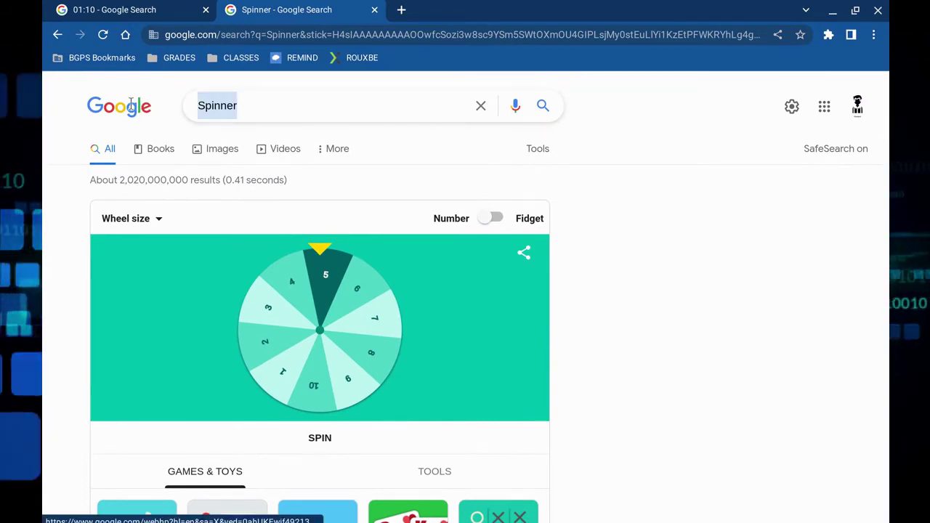
text(9)
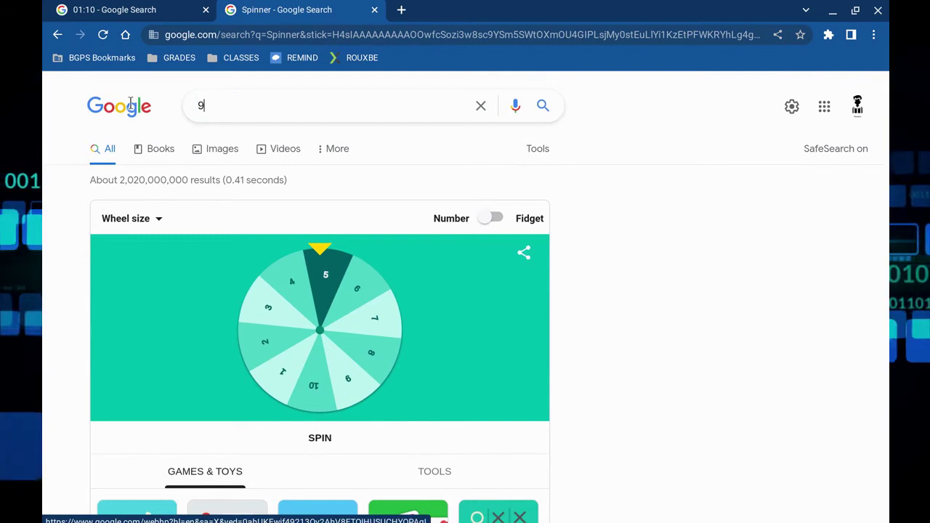
text(8660 weath)
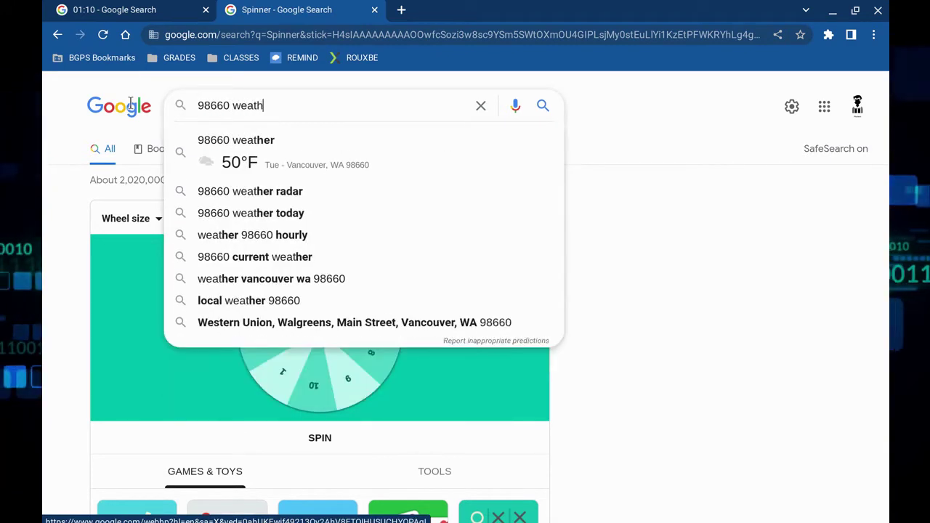
text(er)
key(Return)
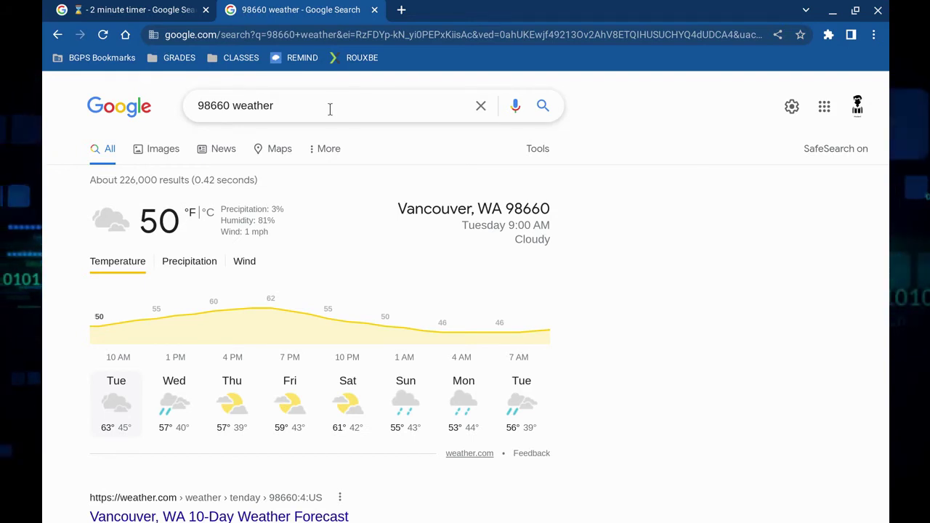
Step: Replace the weather query with the 'foreshadow definition' suggestion
drag(240, 104, 198, 107)
text(foreshadow de)
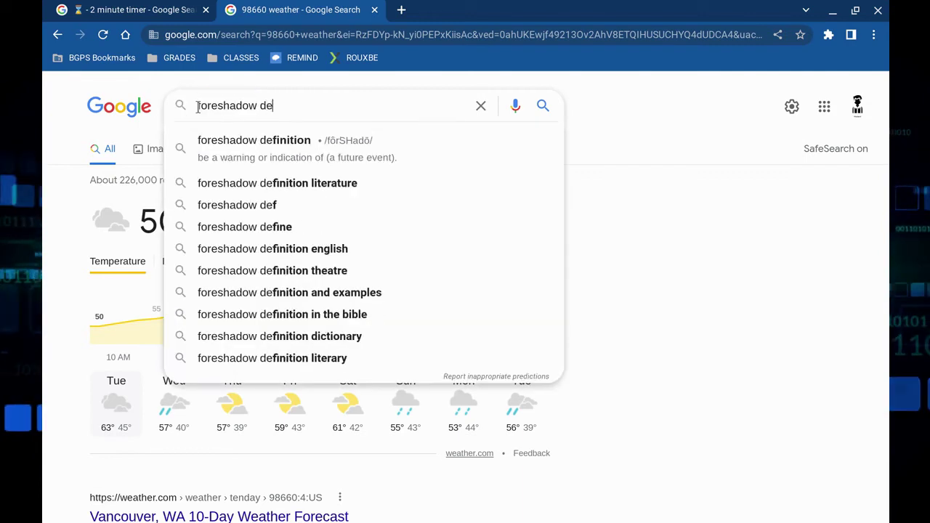
key(Up)
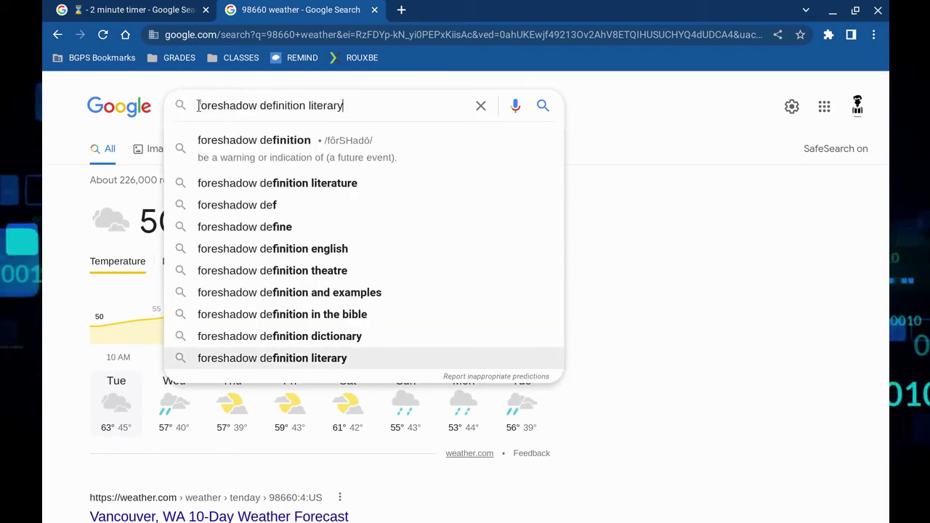
click(260, 146)
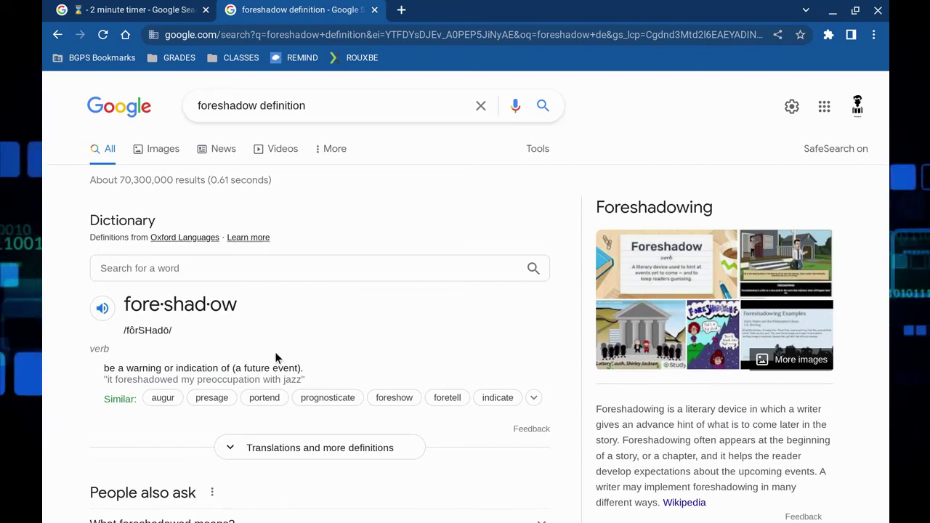
Step: Run the foreshadow definition search again from the address bar
click(363, 35)
text(foreshad)
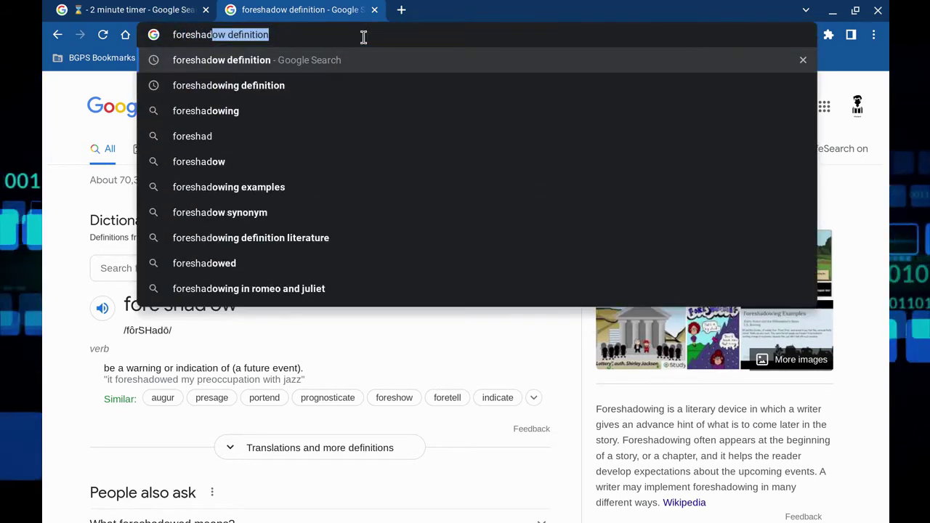
key(Return)
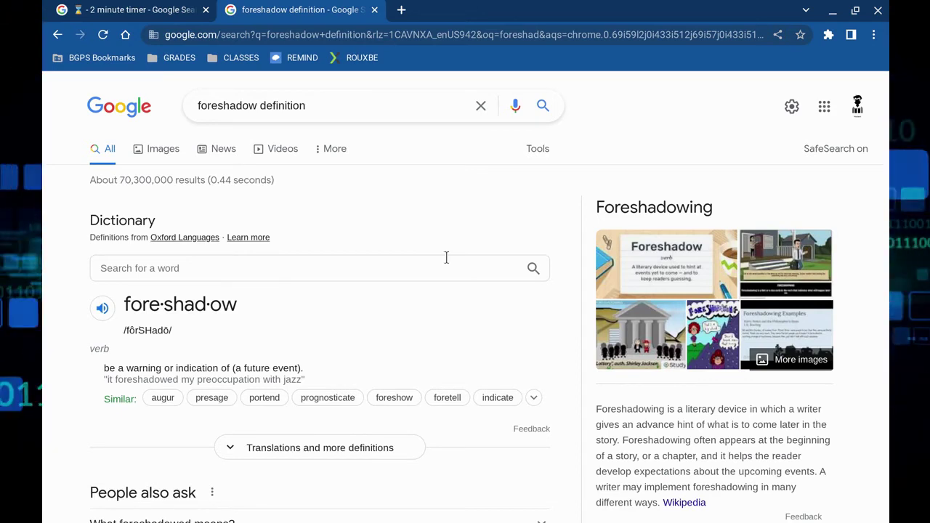
Step: Open a new window and create a blank Google Doc via docs.new
key(ctrl+n)
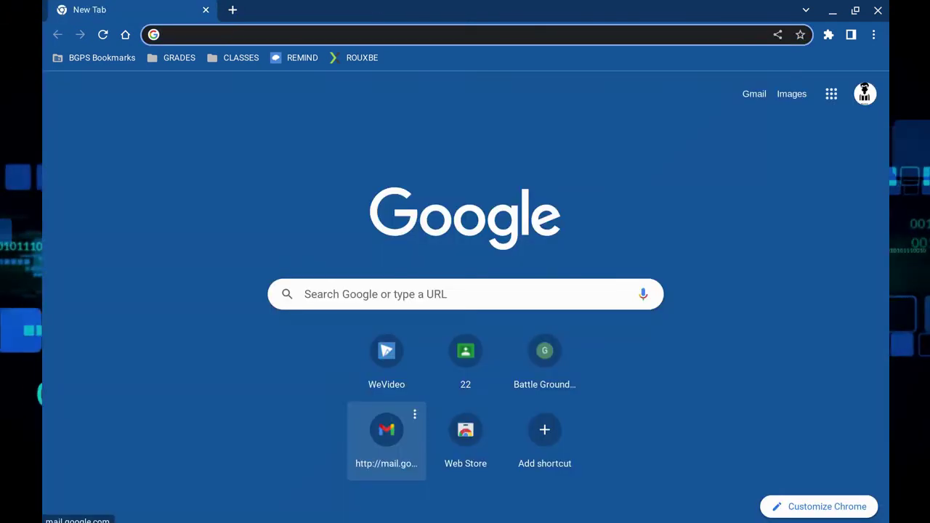
click(236, 34)
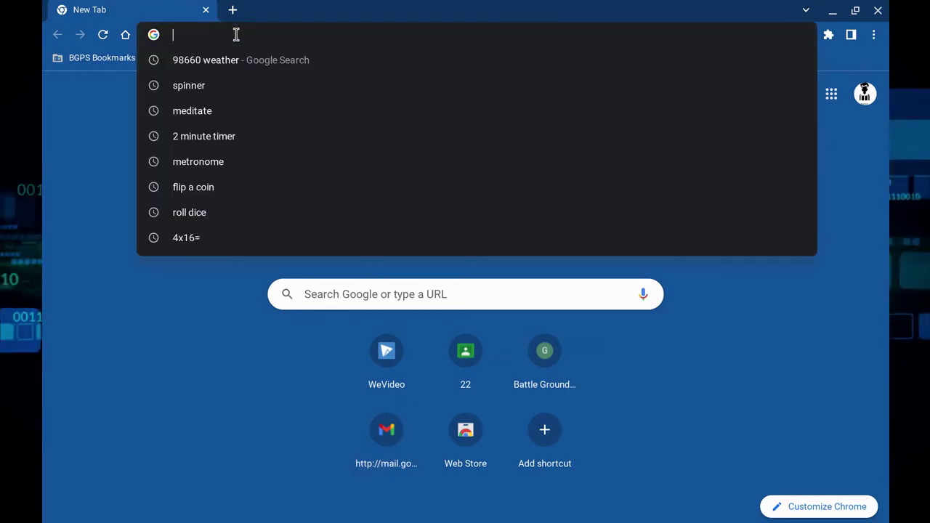
text(docs)
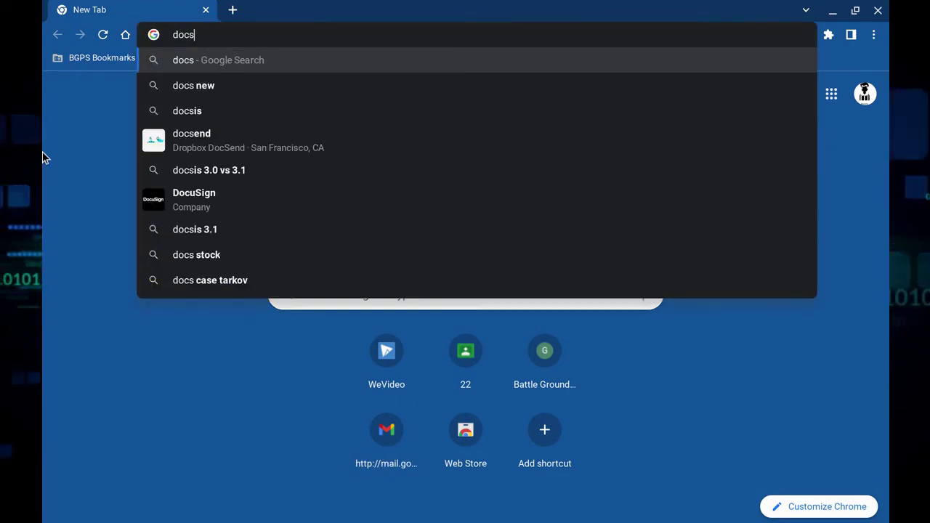
text(.new)
key(Return)
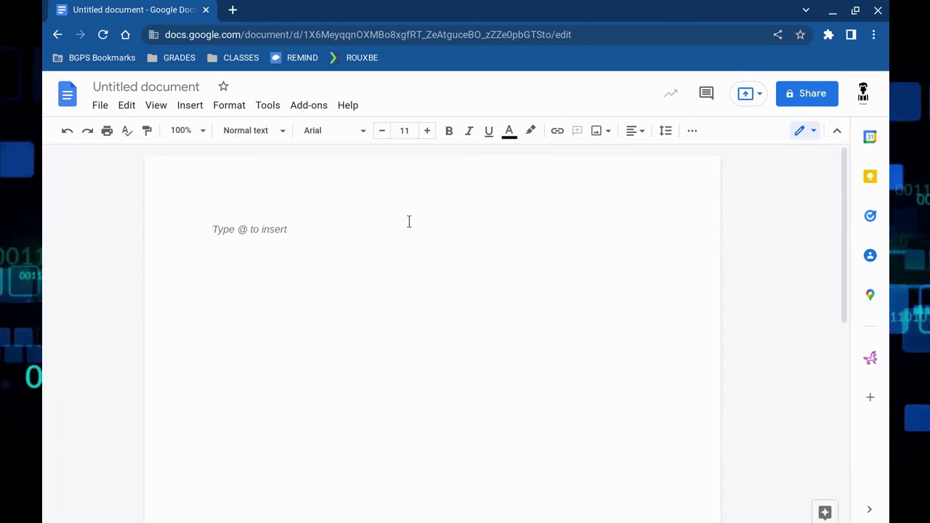
Step: Go to slides.new to create a new Google Slides presentation
click(605, 36)
text(slides)
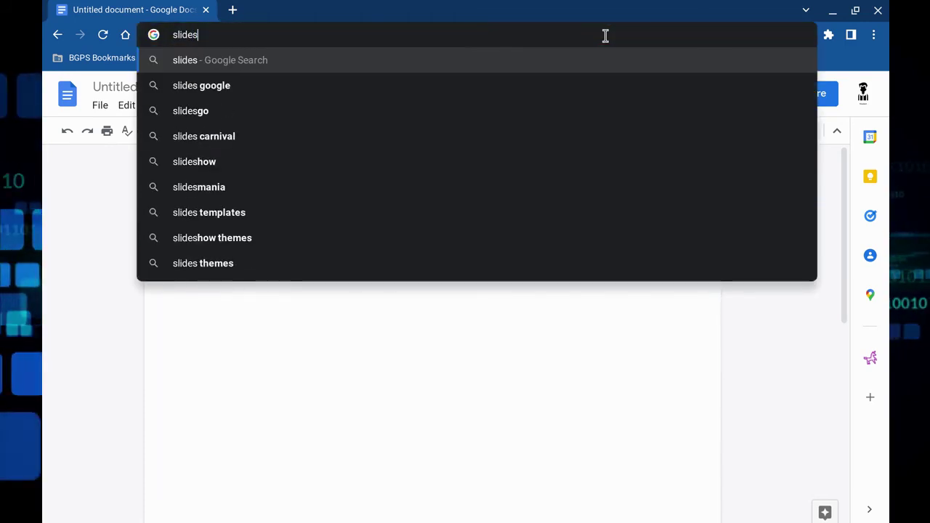
text(.new)
key(Return)
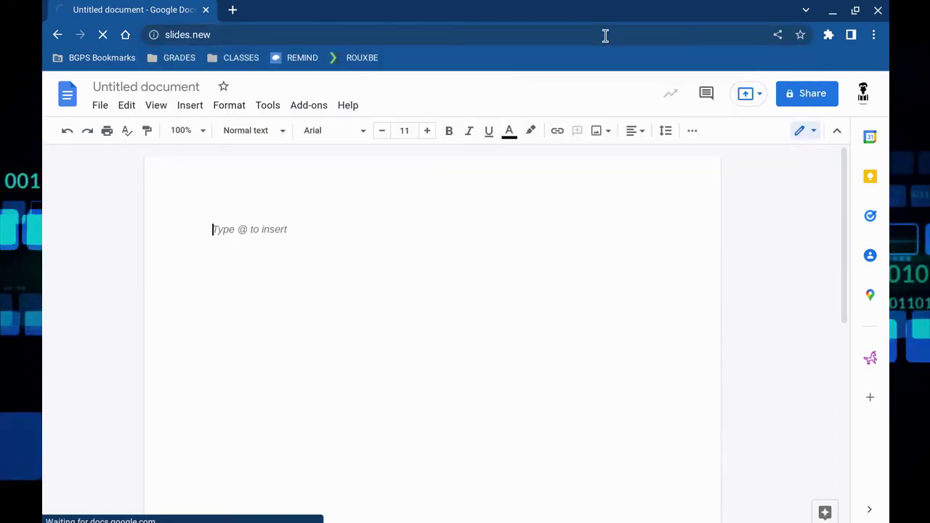